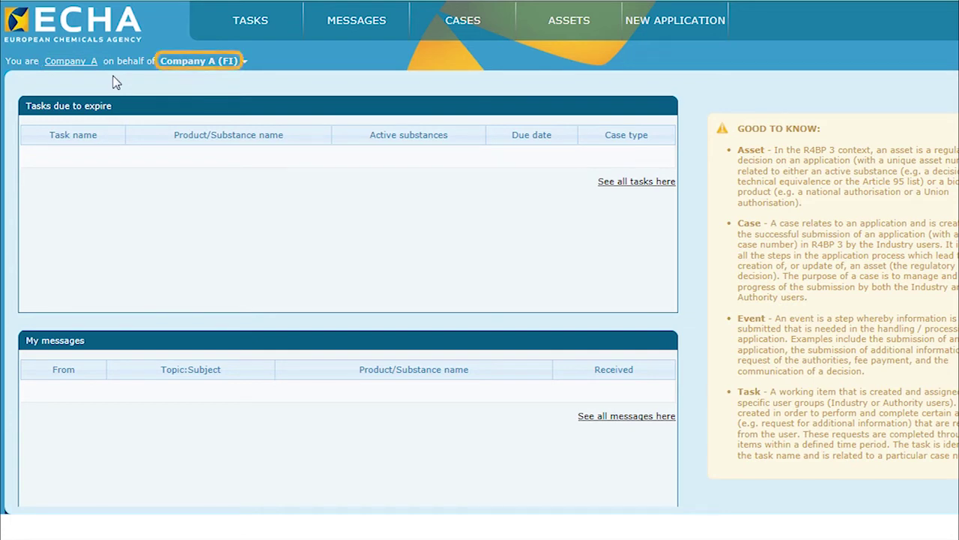
- Open the Company A 'My Account - View' page with user, security and profile details
{"action": "left_click", "coordinate": [70, 62]}
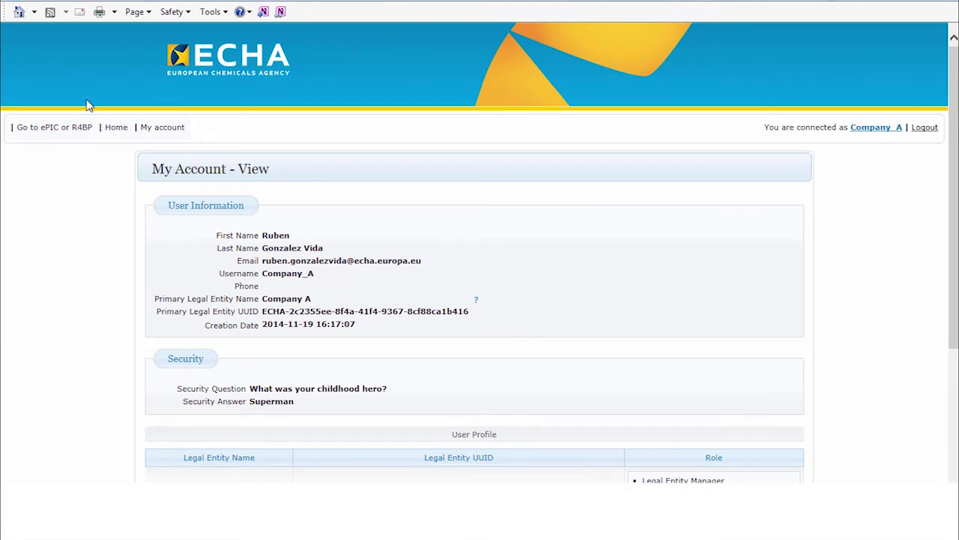
{"action": "left_click", "coordinate": [54, 131]}
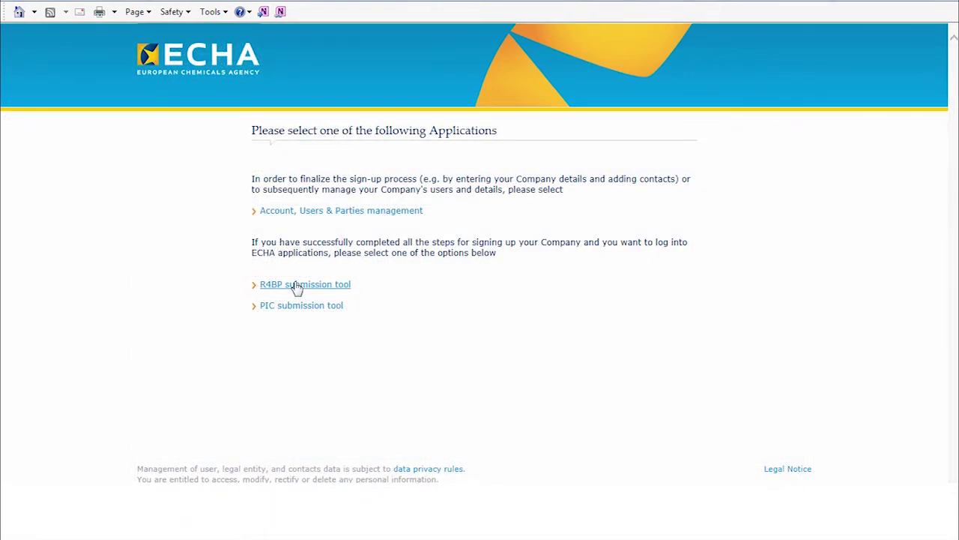
{"action": "left_click", "coordinate": [296, 286]}
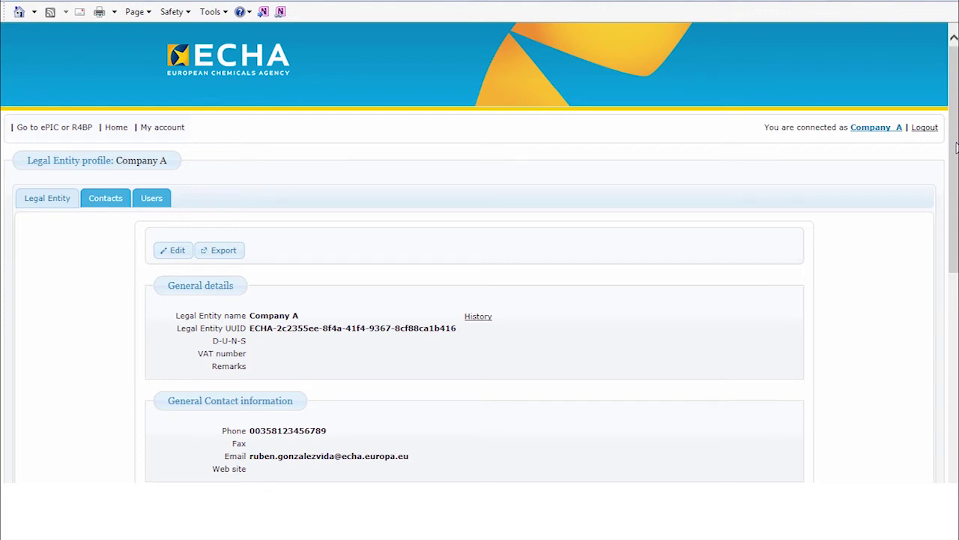
- Scroll through Company A's Legal Entity general details, contact information and address sections
{"action": "left_click_drag", "start_coordinate": [956, 148], "coordinate": [958, 270]}
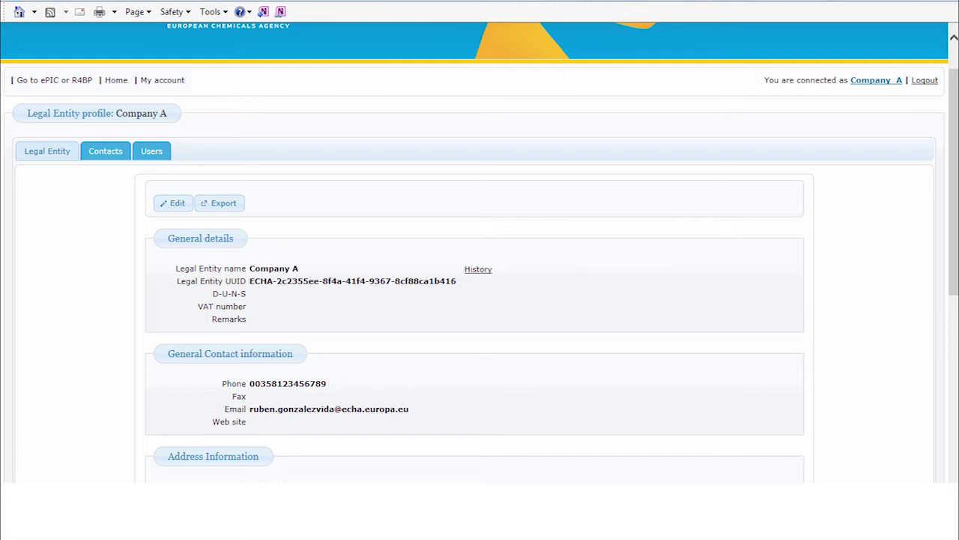
- Show the Contacts tab listing Company A's BPR General contact
{"action": "left_click", "coordinate": [110, 158]}
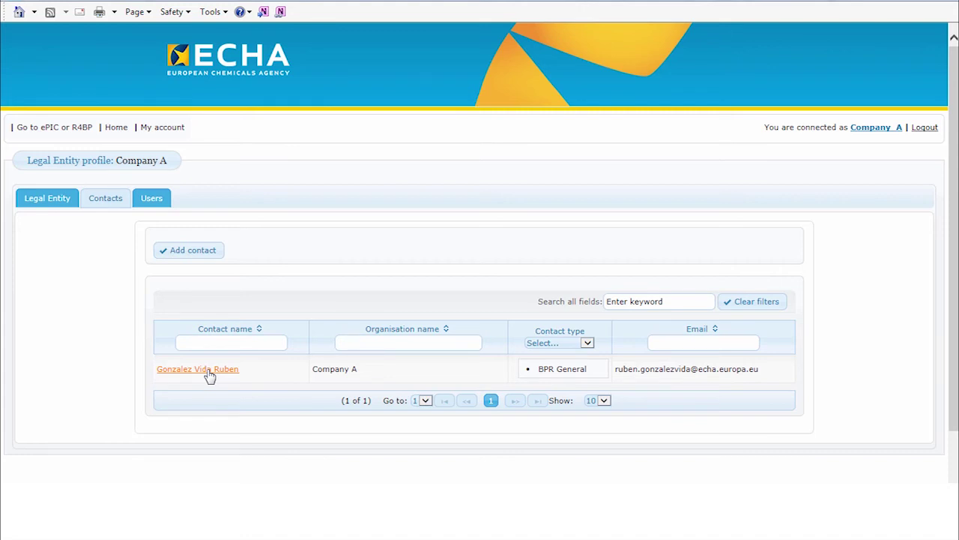
- Open Company A's BPR General contact for editing and select its entire email address
{"action": "left_click", "coordinate": [210, 372]}
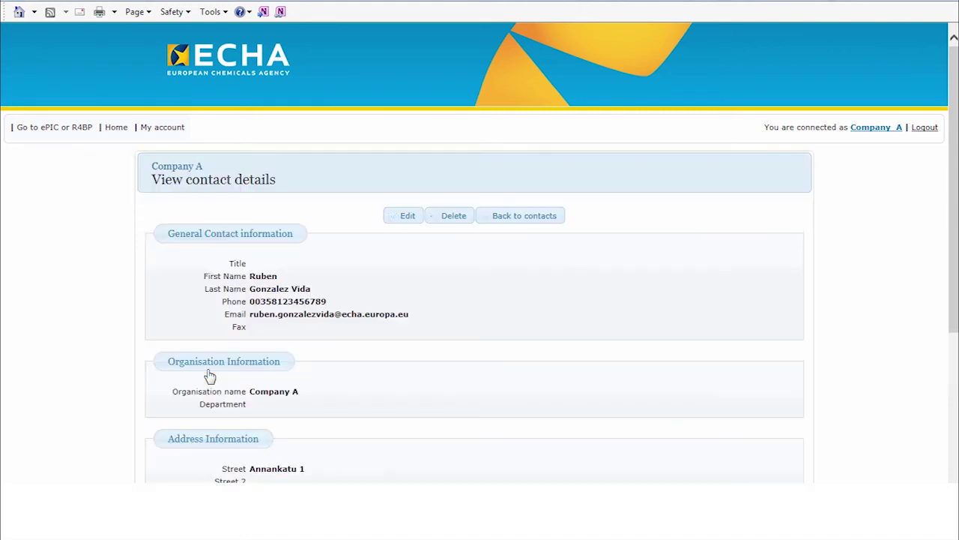
{"action": "left_click", "coordinate": [403, 221]}
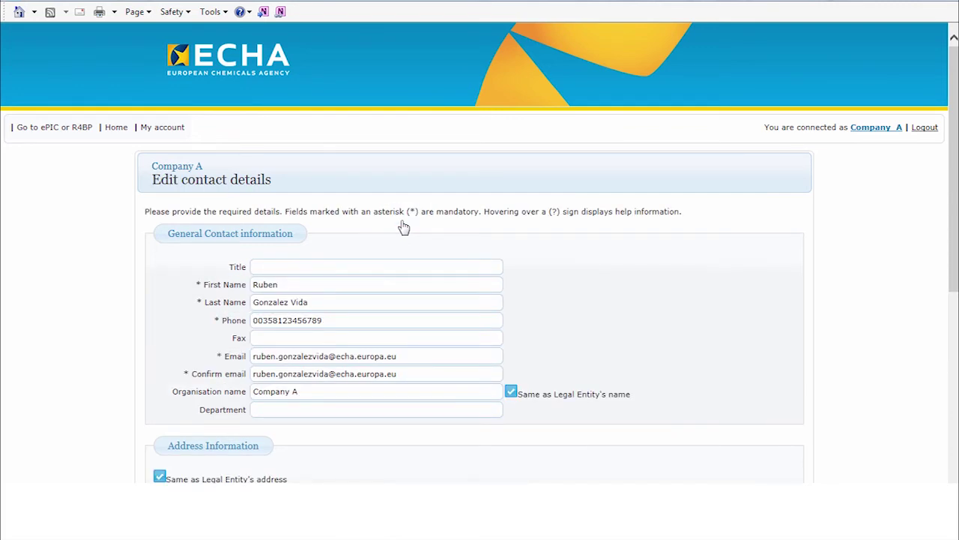
{"action": "left_click", "coordinate": [398, 355]}
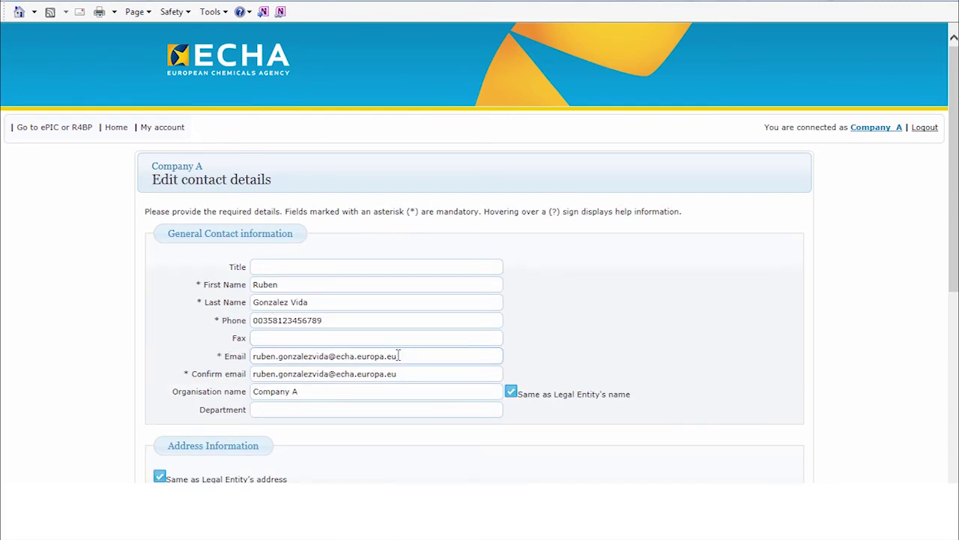
{"action": "left_click_drag", "start_coordinate": [398, 356], "coordinate": [257, 354]}
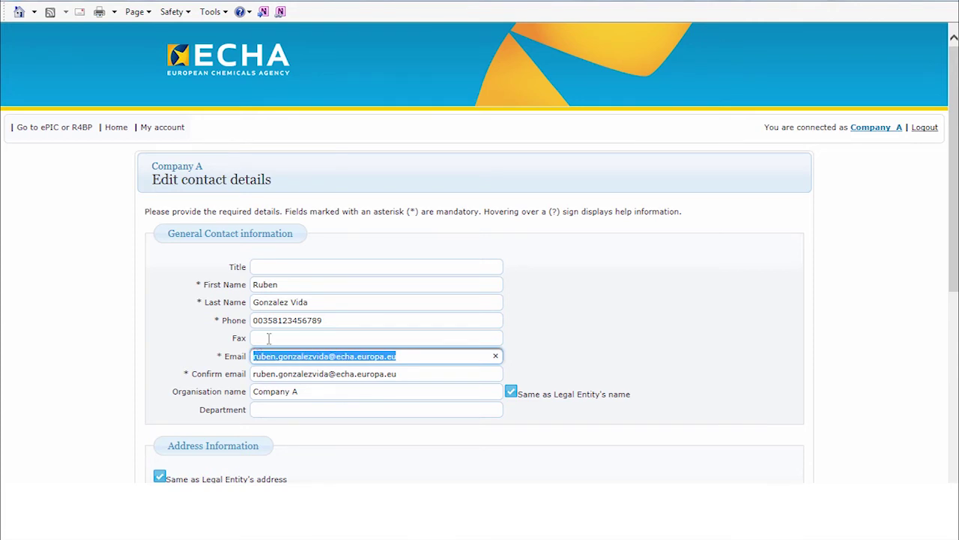
{"action": "left_click_drag", "start_coordinate": [955, 167], "coordinate": [945, 314]}
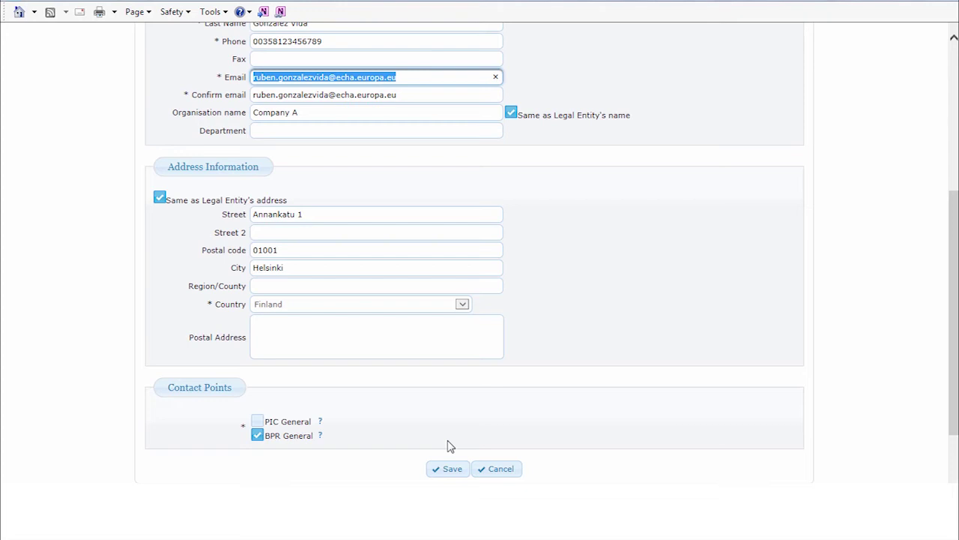
- Cancel the contact edit without saving any changes
{"action": "left_click", "coordinate": [499, 469]}
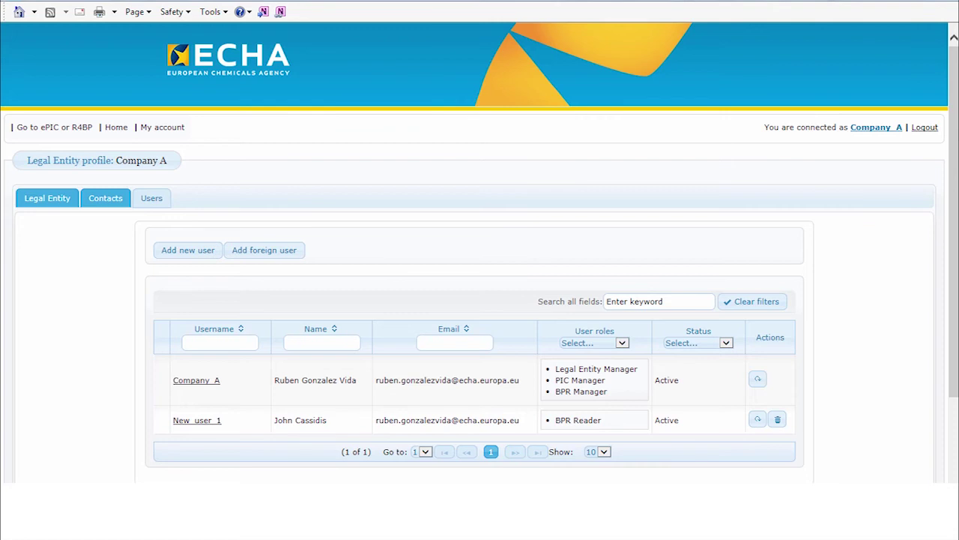
- Enter the new user's first name and last name in the Add new user form
{"action": "left_click", "coordinate": [181, 252]}
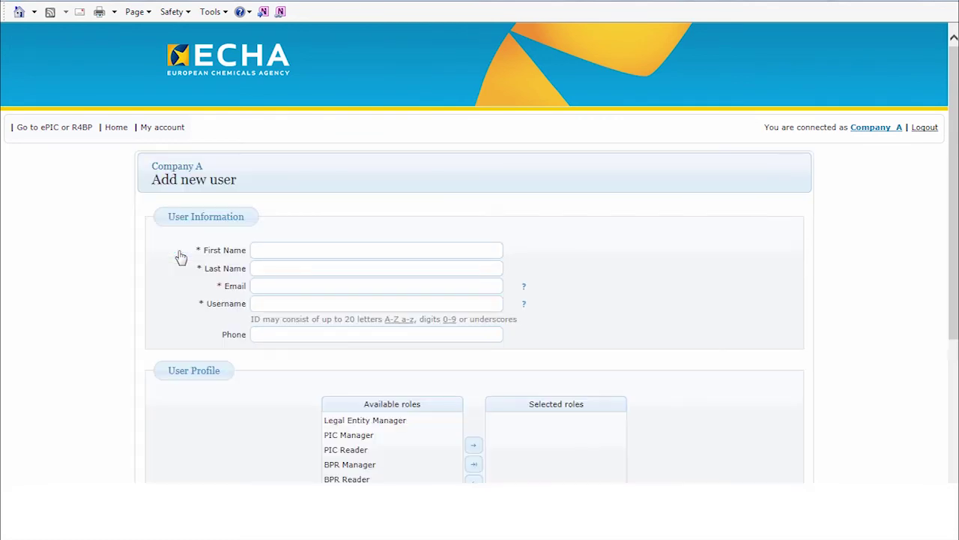
{"action": "left_click", "coordinate": [264, 249]}
{"action": "left_click", "coordinate": [264, 250]}
{"action": "type", "text": "John"}
{"action": "key", "text": "Tab"}
{"action": "type", "text": "Smith"}
- Fill in the new user's email address and username New_user_2, correcting typos
{"action": "key", "text": "Tab"}
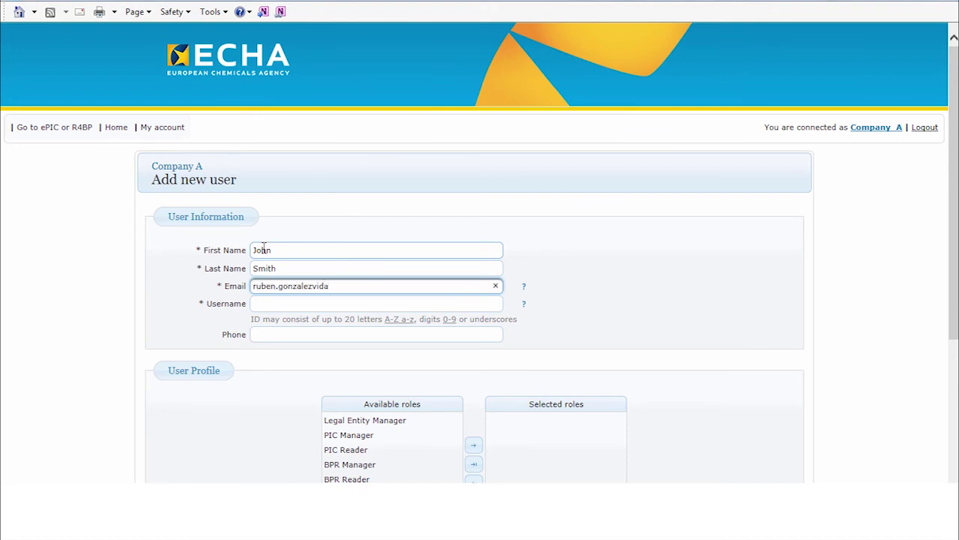
{"action": "key", "text": "Tab"}
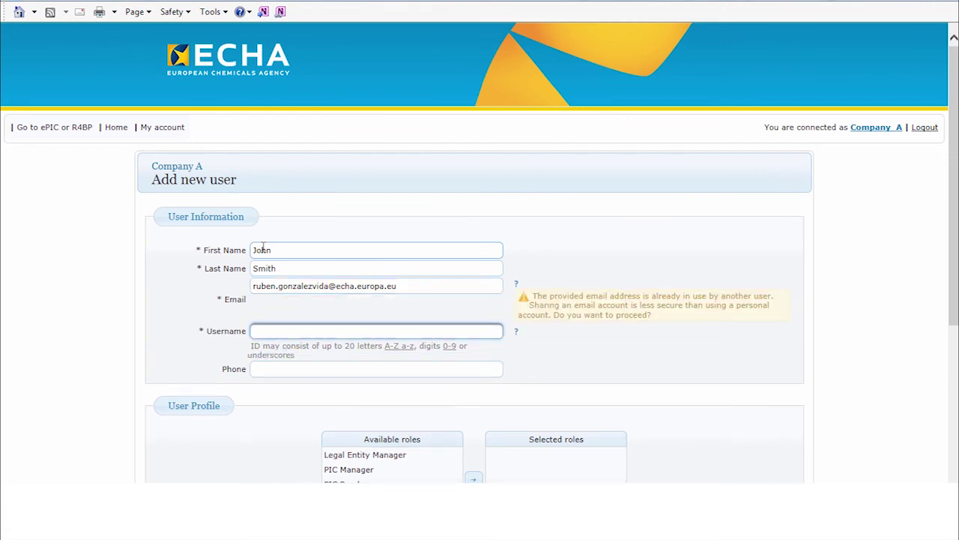
{"action": "type", "text": "New_user_'"}
{"action": "key", "text": "BackSpace"}
{"action": "type", "text": "2"}
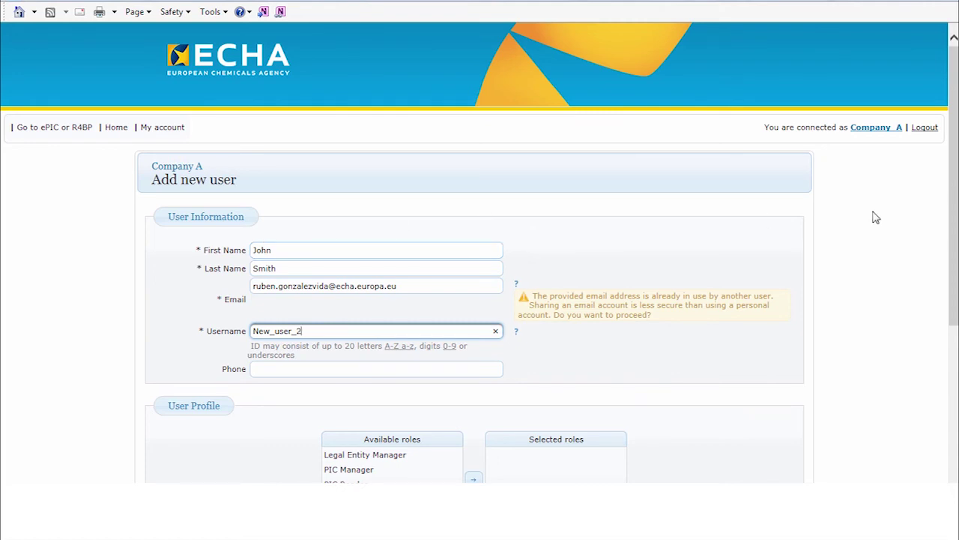
- Move BPR Manager from Available roles into the new user's Selected roles
{"action": "left_click_drag", "start_coordinate": [958, 246], "coordinate": [957, 312]}
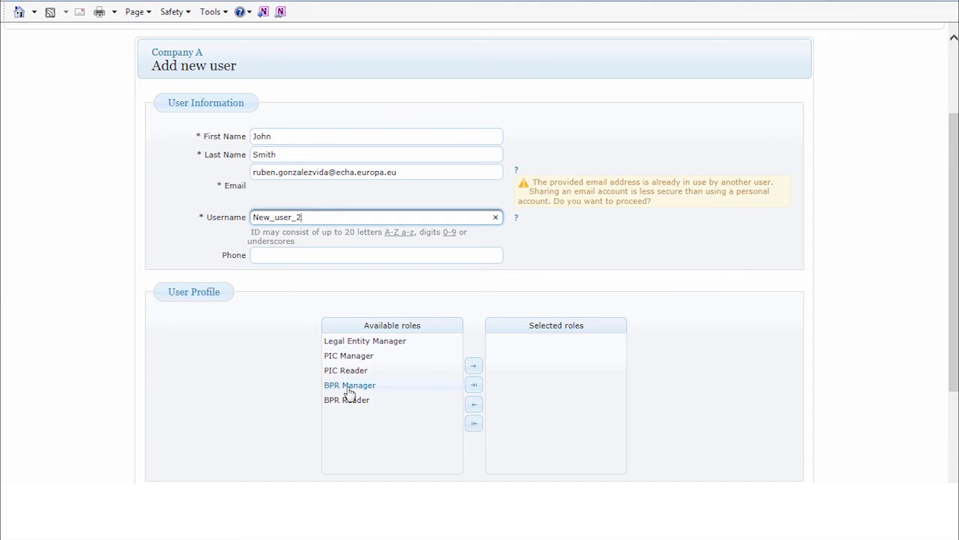
{"action": "double_click", "coordinate": [348, 386]}
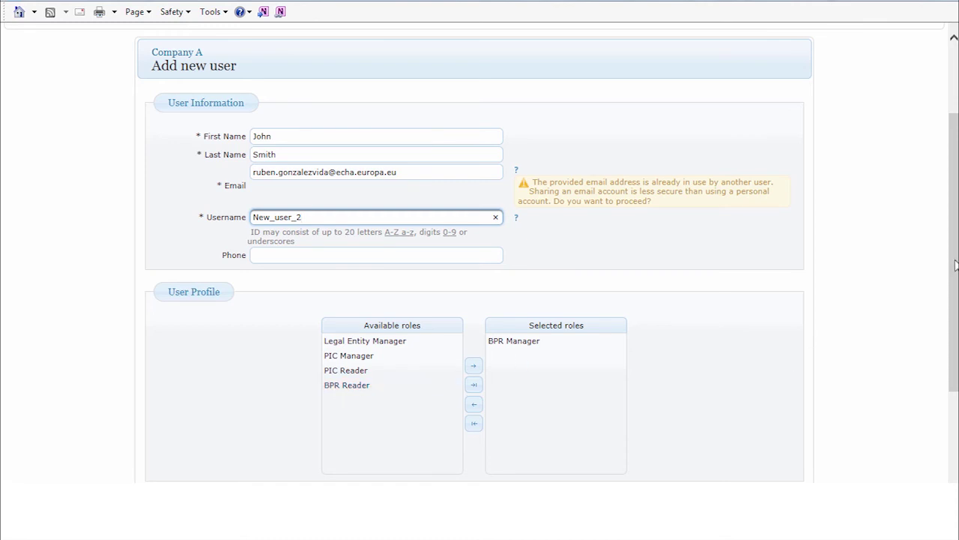
{"action": "left_click_drag", "start_coordinate": [955, 264], "coordinate": [956, 306]}
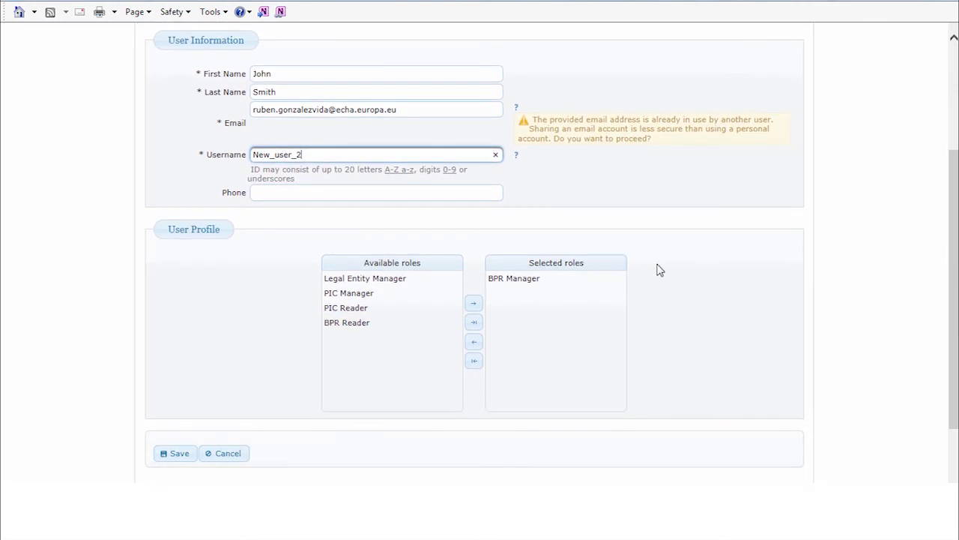
{"action": "double_click", "coordinate": [496, 288]}
{"action": "double_click", "coordinate": [347, 338]}
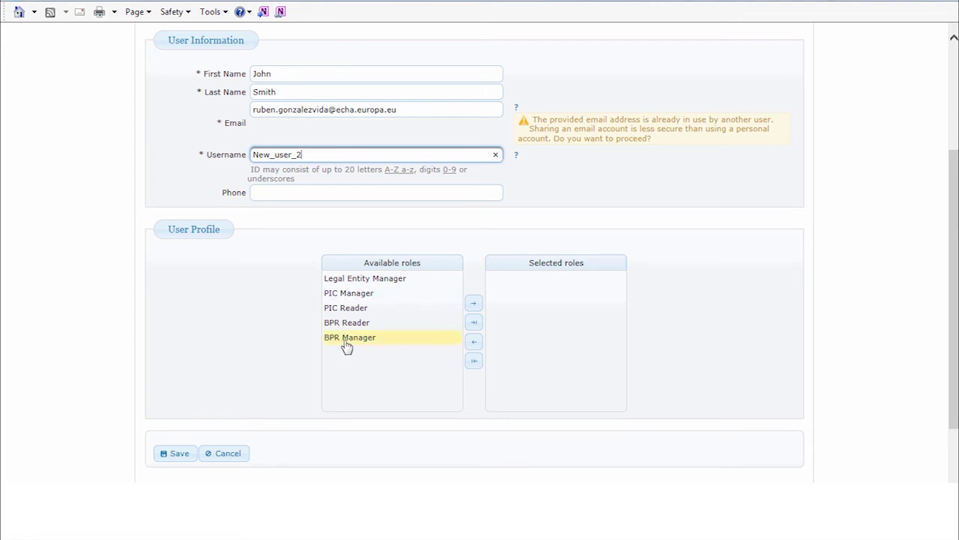
- Save the new BPR Manager user and confirm the registration
{"action": "left_click", "coordinate": [178, 453]}
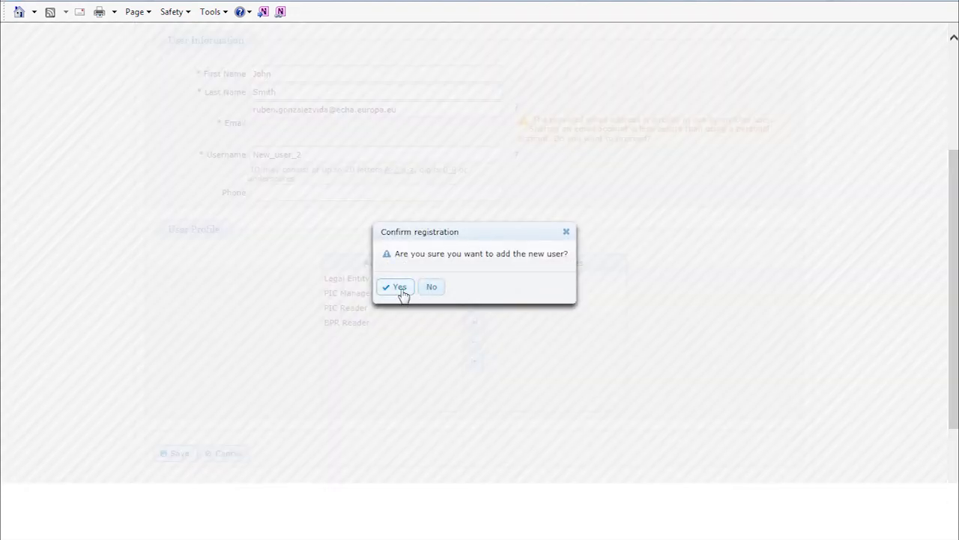
{"action": "left_click", "coordinate": [401, 292]}
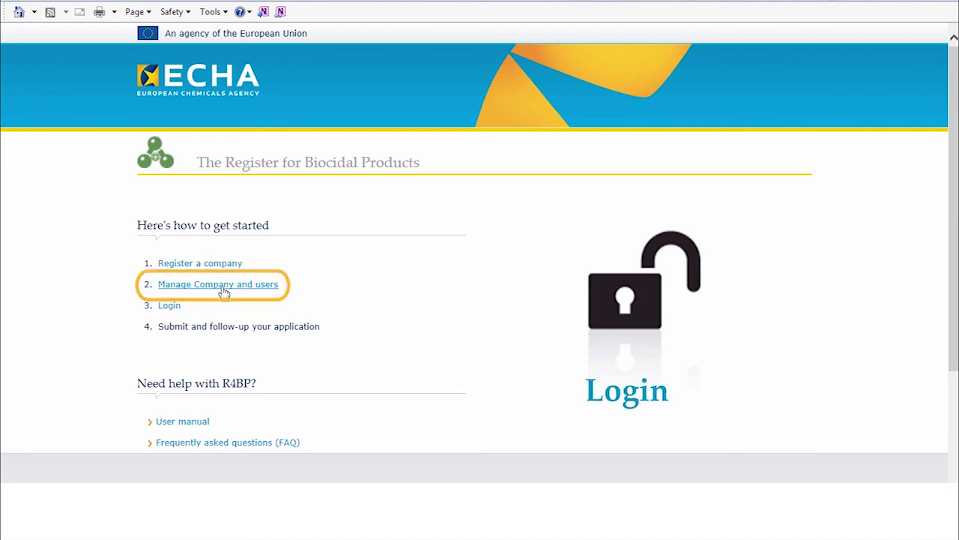
- Choose 'Manage Company and users' on the R4BP start page to reach the ECHA Accounts login
{"action": "left_click", "coordinate": [224, 285]}
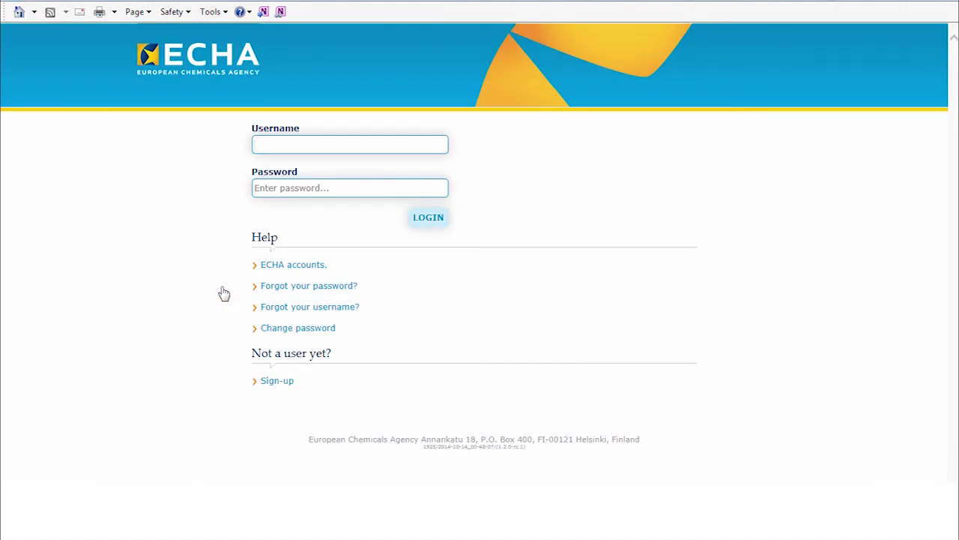